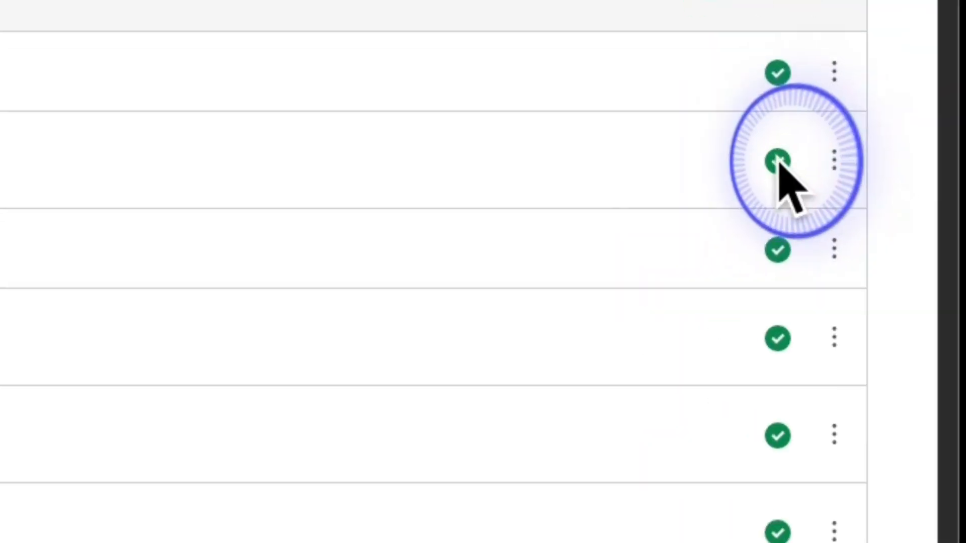
# Unpublish and republish Week 1 Readings, and check that the Week 1 Quiz is published
pyautogui.click(903, 233)
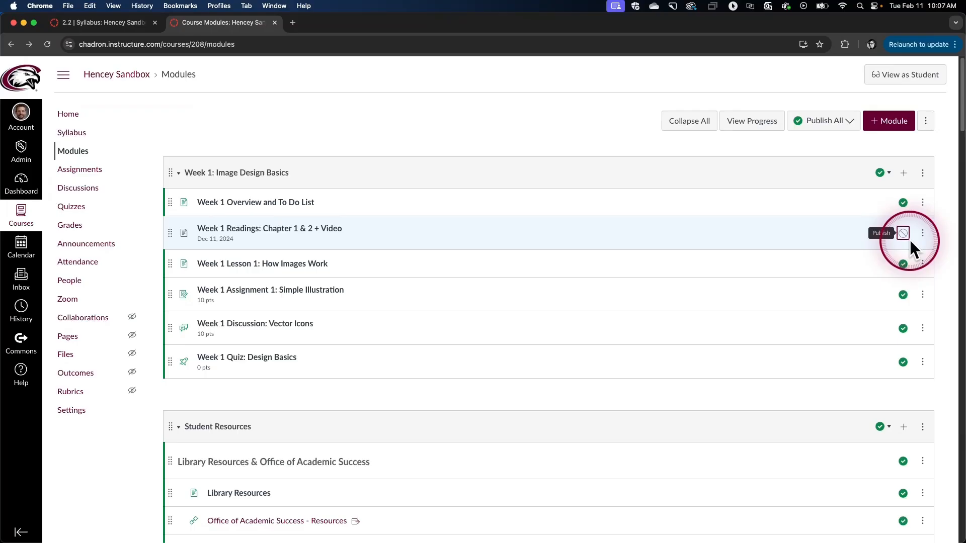
pyautogui.click(907, 236)
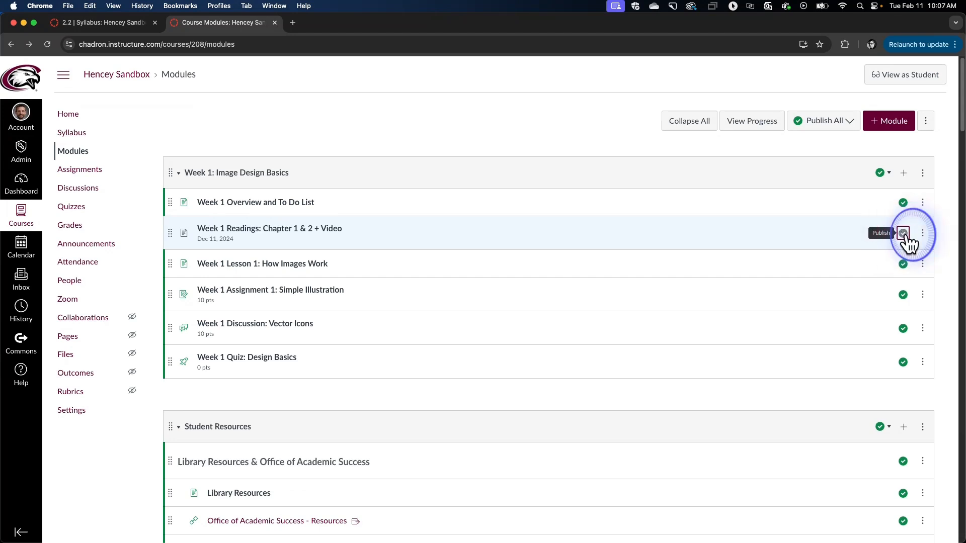
pyautogui.click(904, 363)
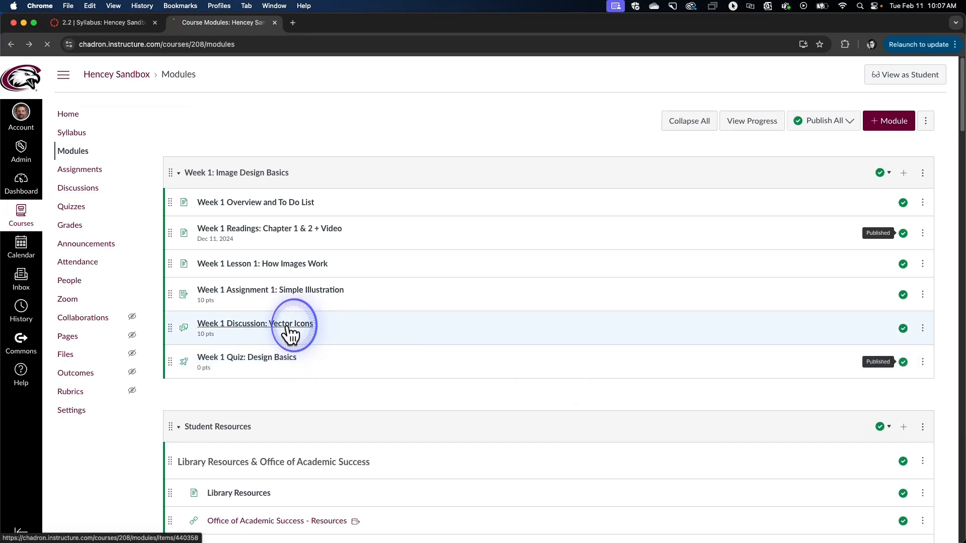
# View the Week 1 Discussion: Vector Icons topic, then return to Modules and open Week 1 Assignment 1: Simple Illustration
pyautogui.click(290, 329)
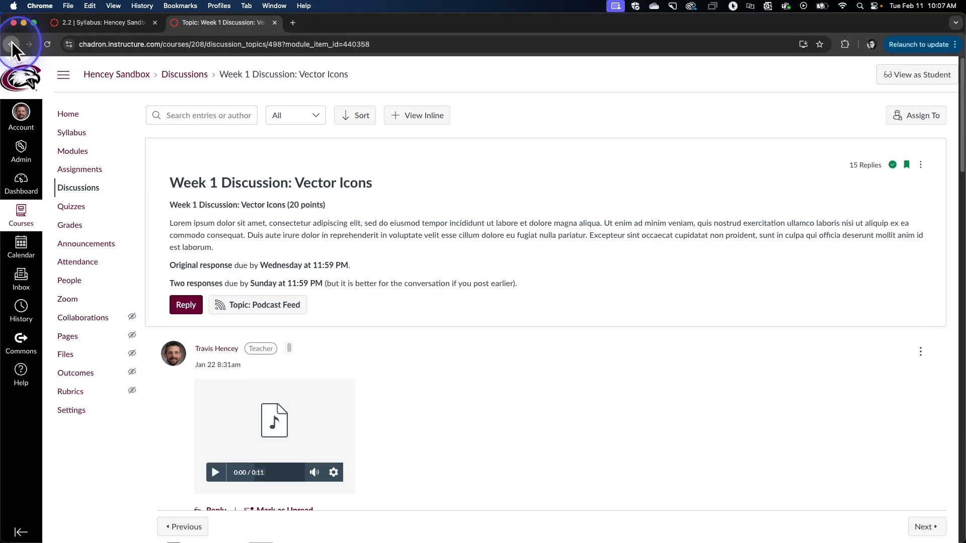
pyautogui.click(13, 45)
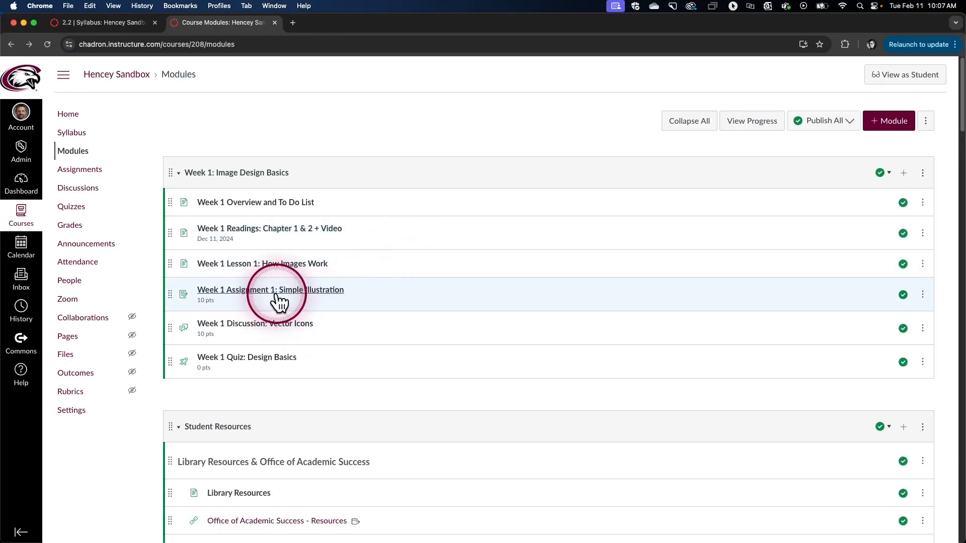
pyautogui.click(276, 292)
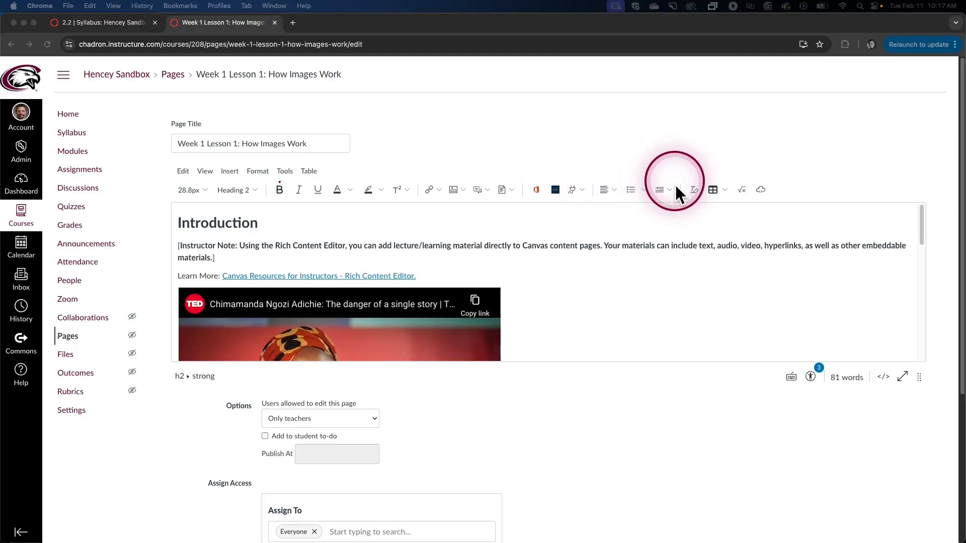
# Make Lesson 1 available to Everyone from Feb 24, 2025 at 2:00 PM and save the page
pyautogui.click(961, 127)
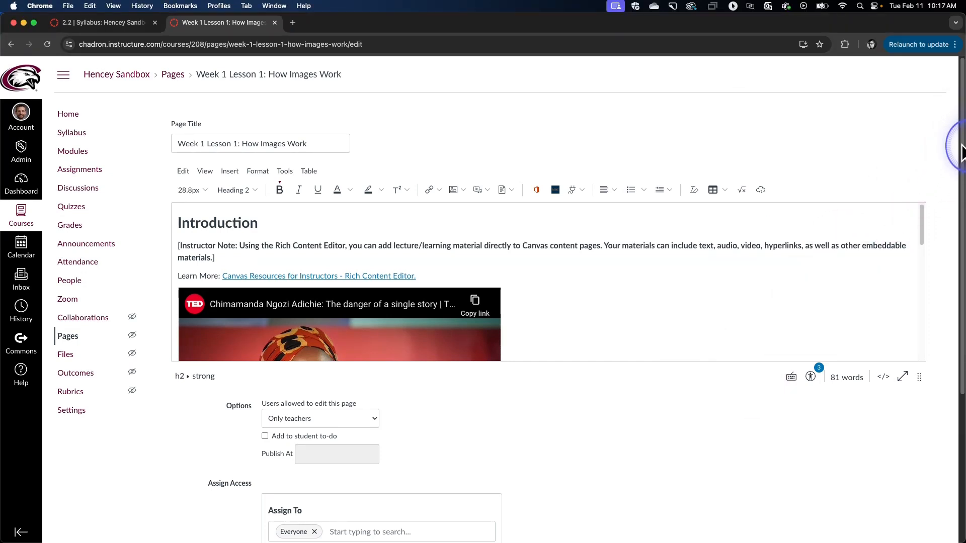
pyautogui.moveTo(962, 154); pyautogui.dragTo(960, 302)
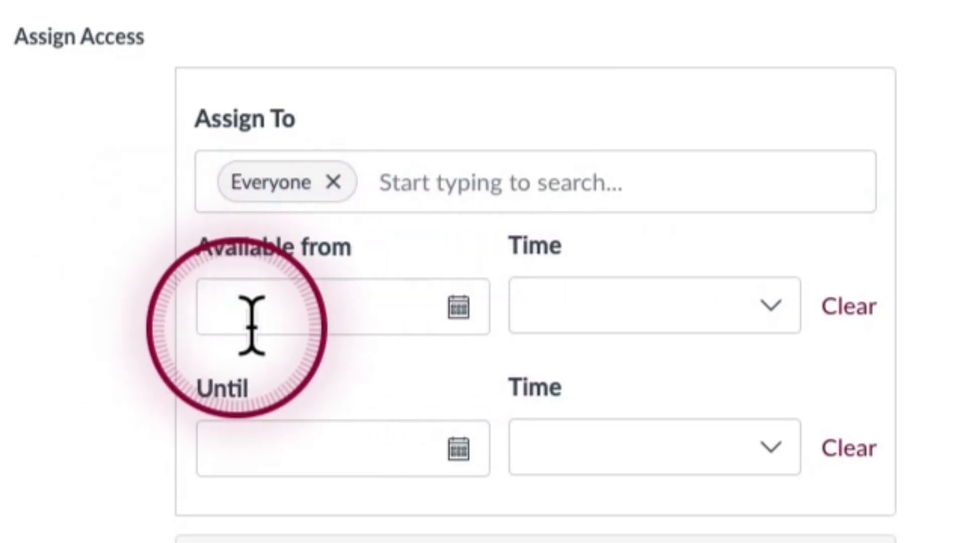
pyautogui.click(459, 307)
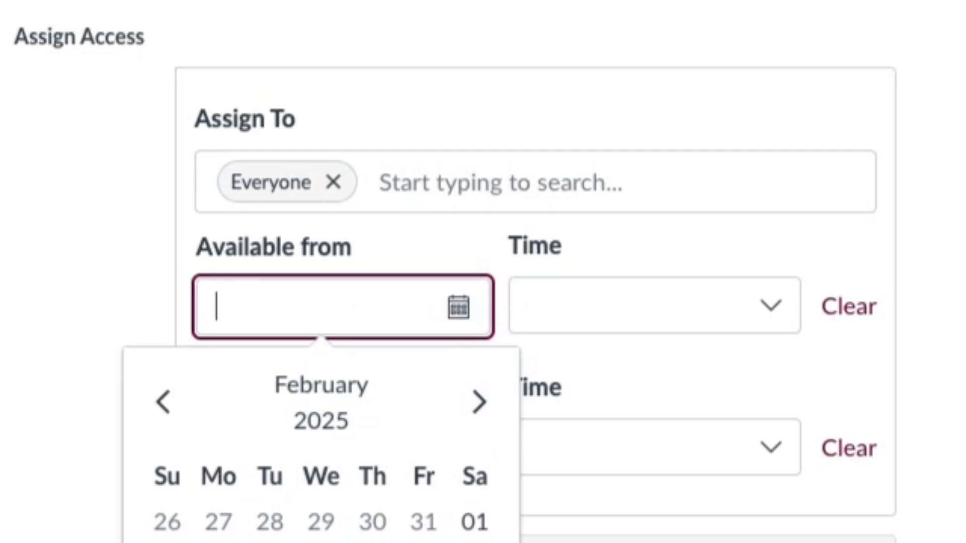
pyautogui.click(218, 542)
pyautogui.click(769, 296)
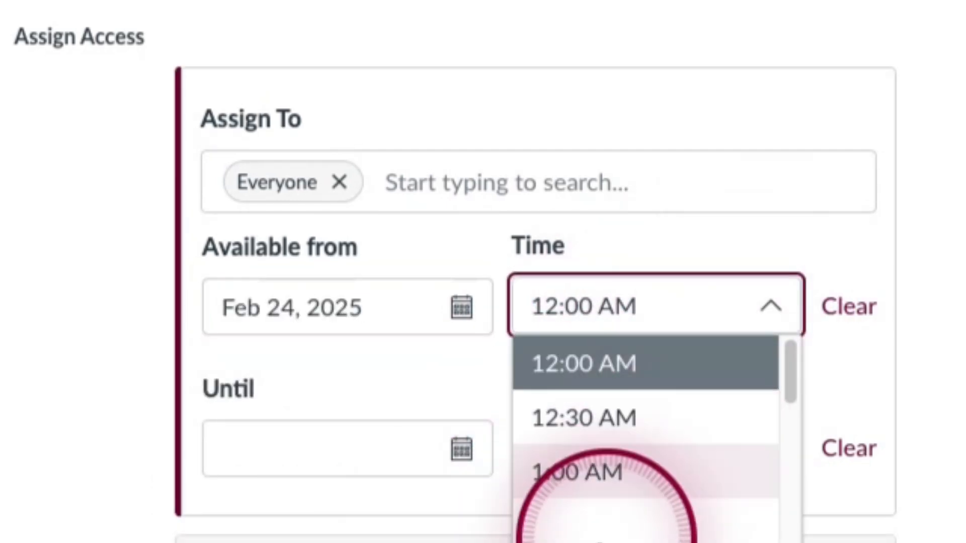
pyautogui.moveTo(790, 380); pyautogui.dragTo(791, 542)
pyautogui.click(649, 542)
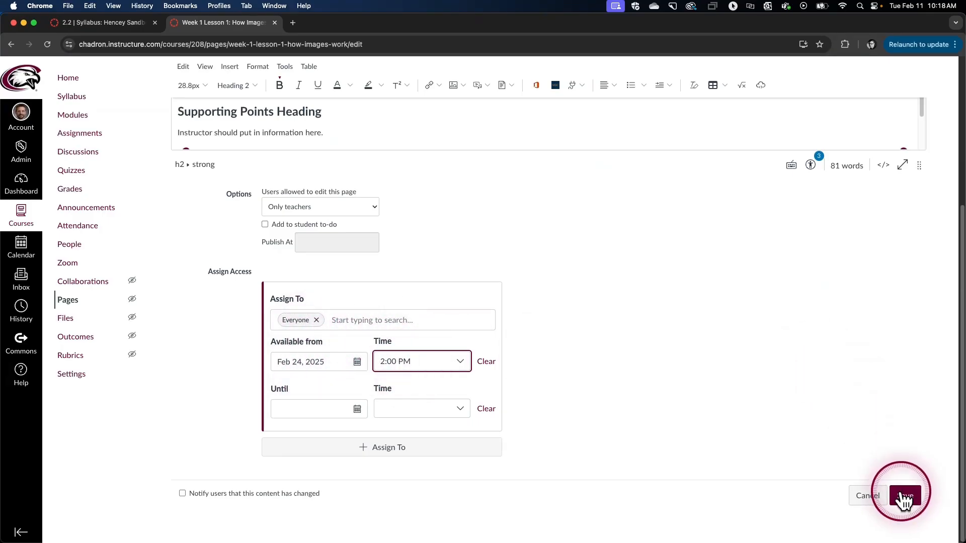
pyautogui.click(904, 497)
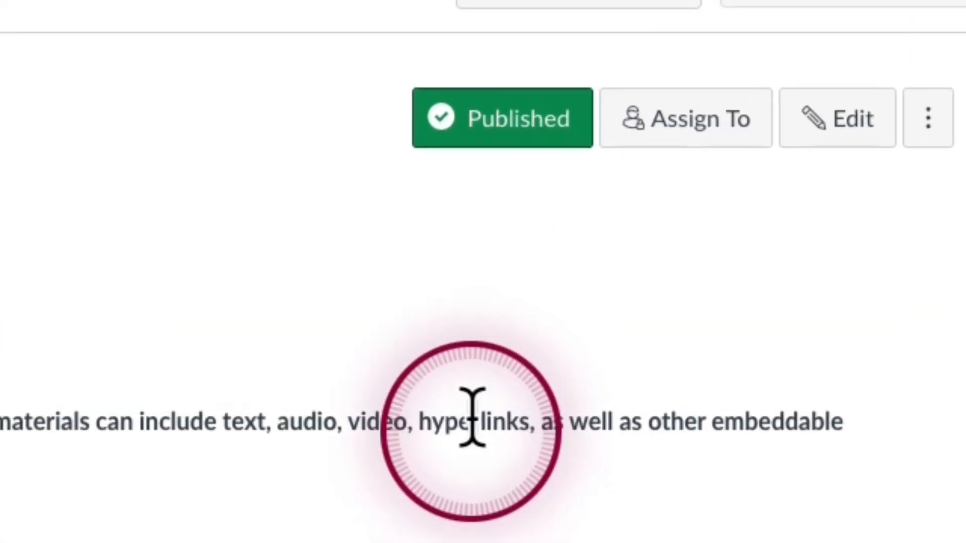
# Unpublish the Lesson 1 page, then publish it again
pyautogui.click(500, 129)
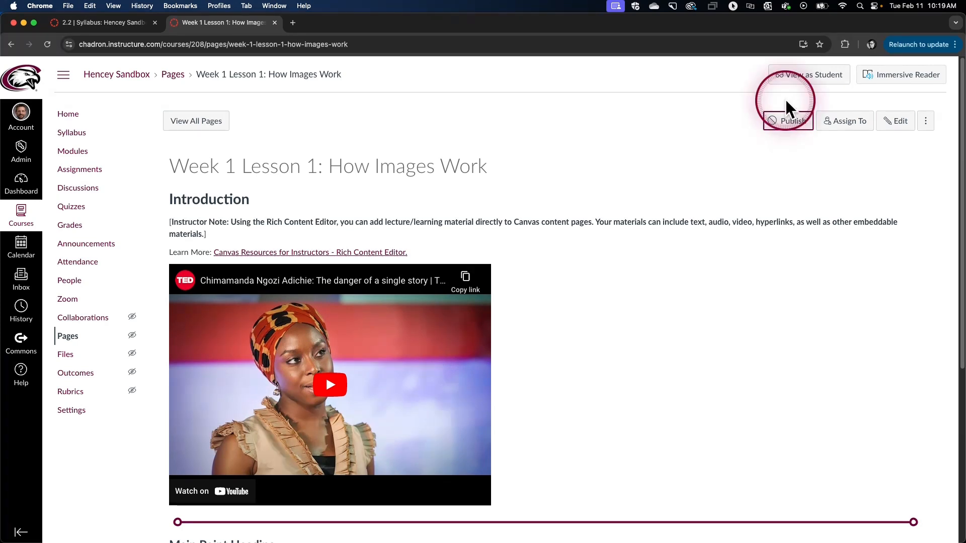
pyautogui.click(788, 122)
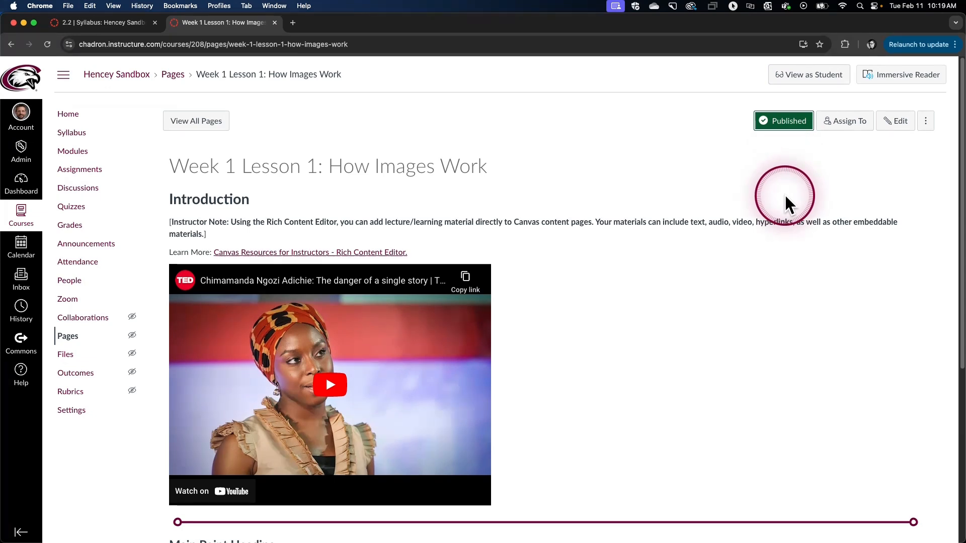
pyautogui.scroll(-2, 785, 197)
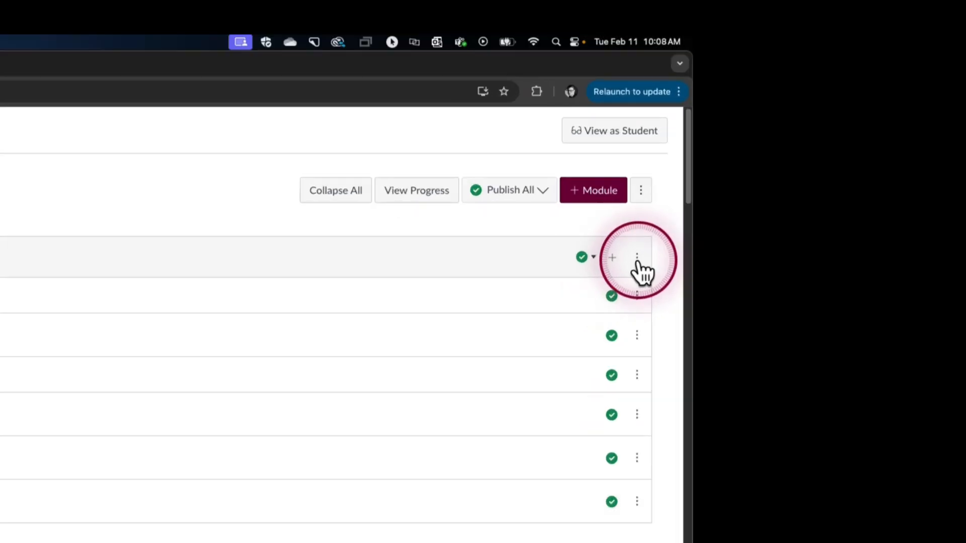
# Open the Week 1: Image Design Basics module settings, and switch Lock Until on and back off
pyautogui.click(923, 173)
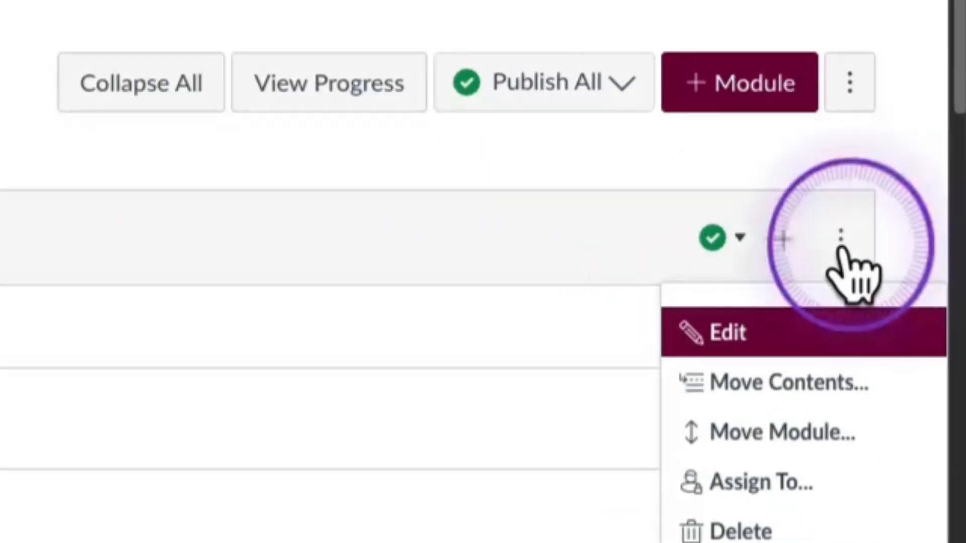
pyautogui.click(750, 336)
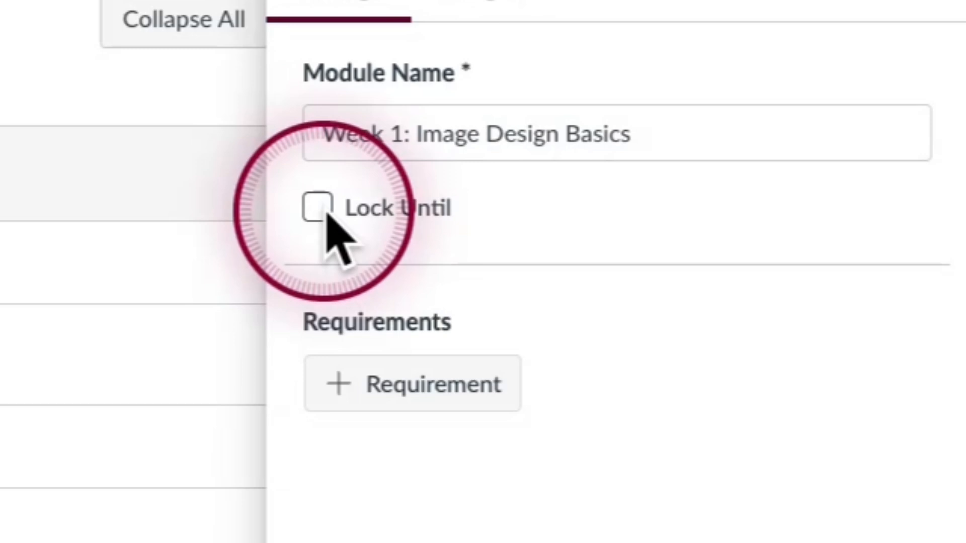
pyautogui.click(318, 208)
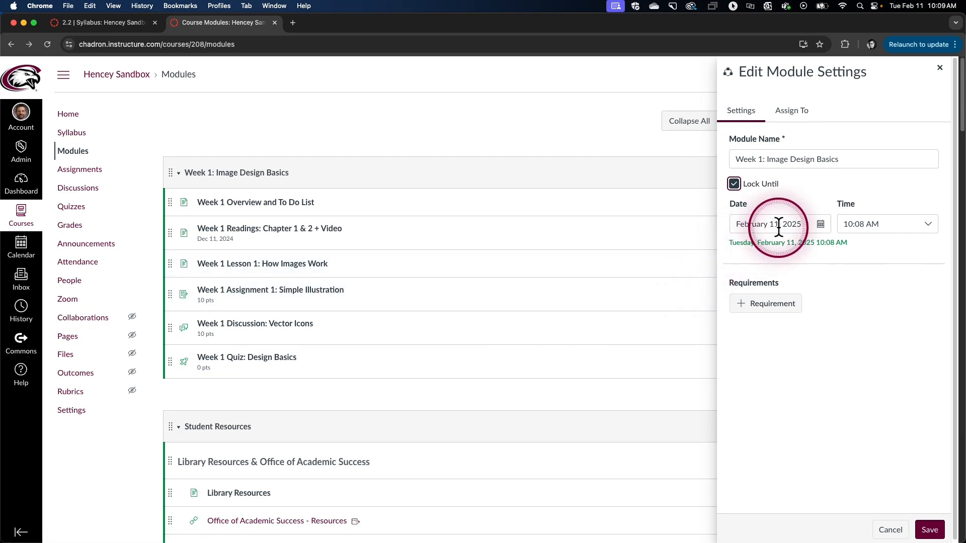
pyautogui.press('space')
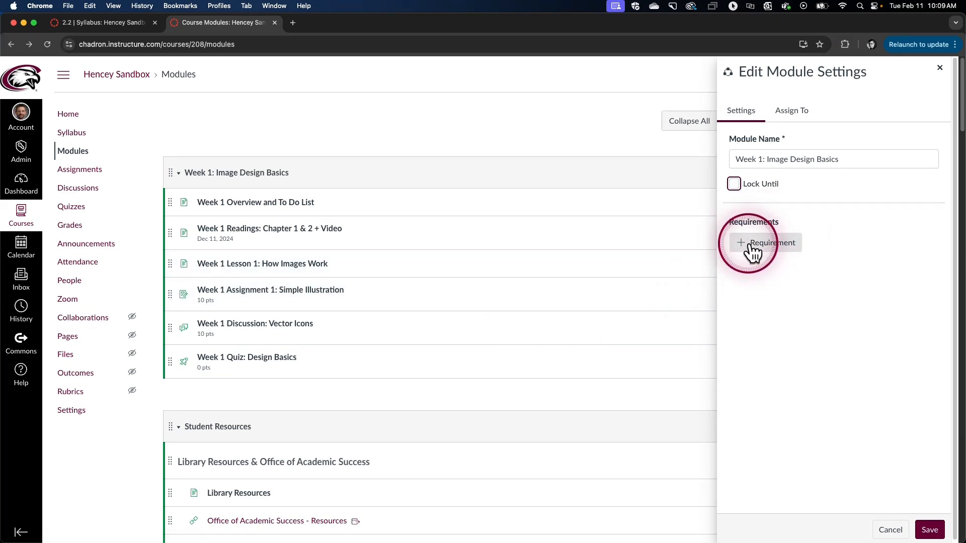
# Add a completion requirement and switch the rule from Complete one back to Complete all
pyautogui.click(781, 249)
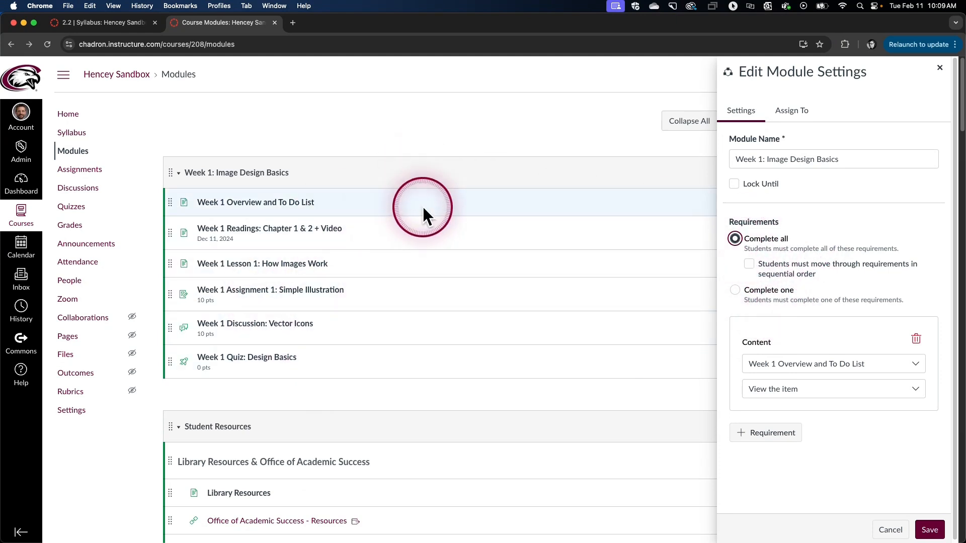
pyautogui.click(735, 290)
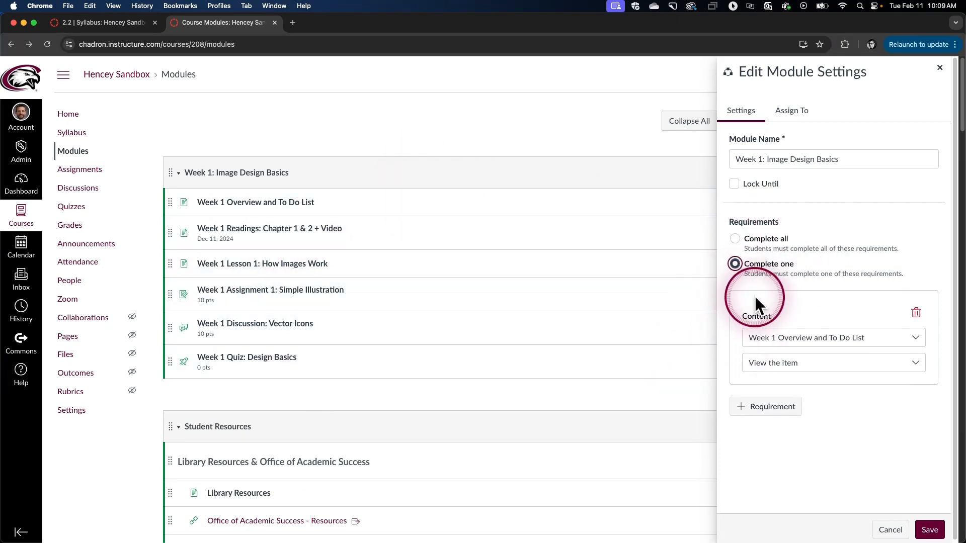
pyautogui.click(790, 323)
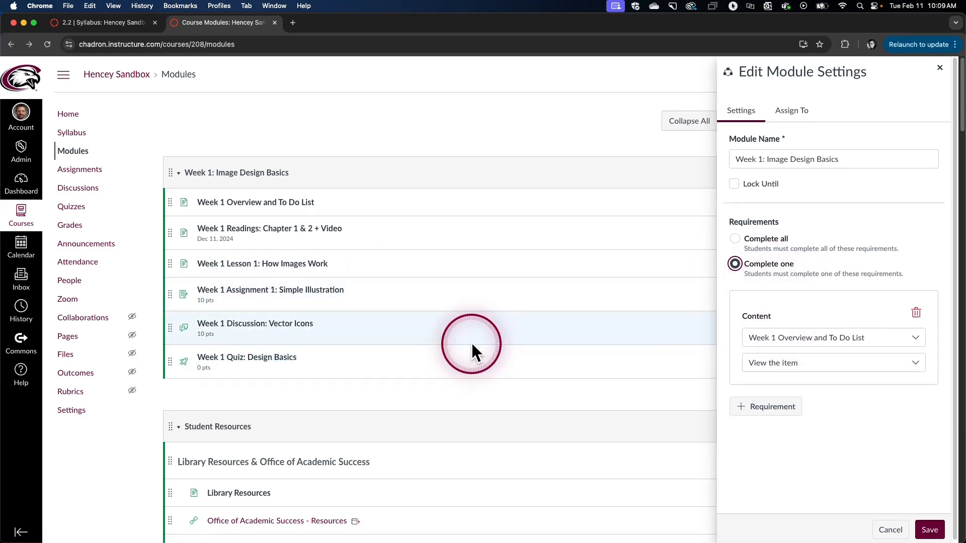
pyautogui.click(735, 237)
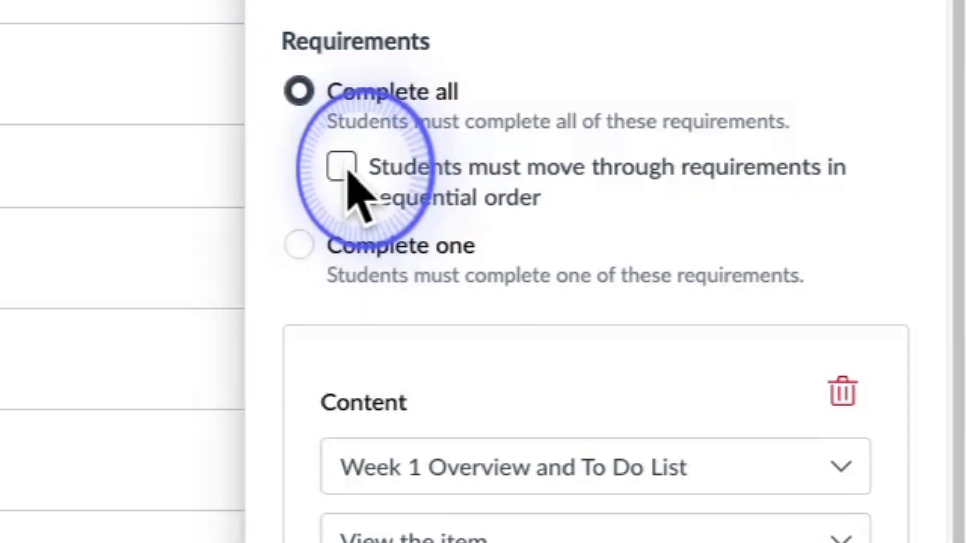
# Require sequential order, with the first requirement set to viewing Week 1 Readings: Chapter 1 & 2 + Video
pyautogui.click(344, 169)
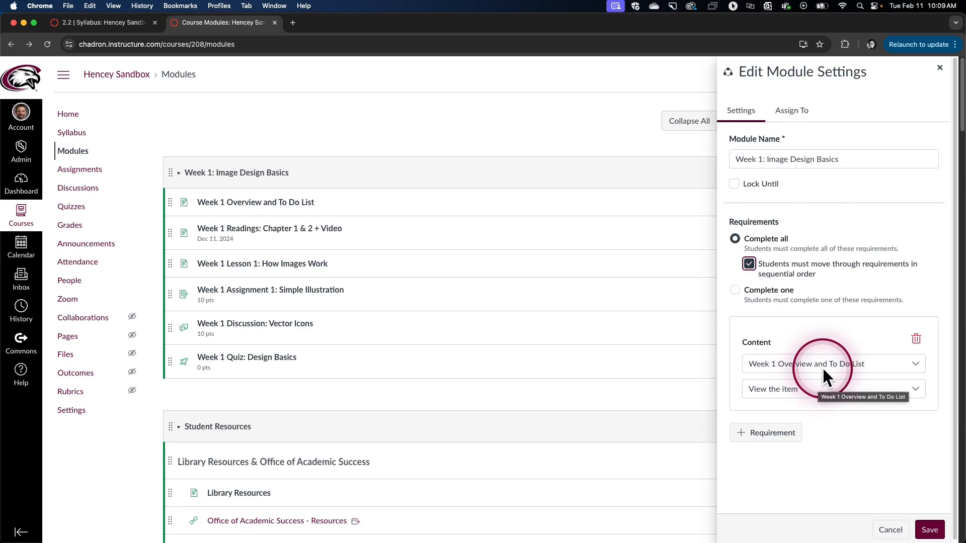
pyautogui.click(854, 364)
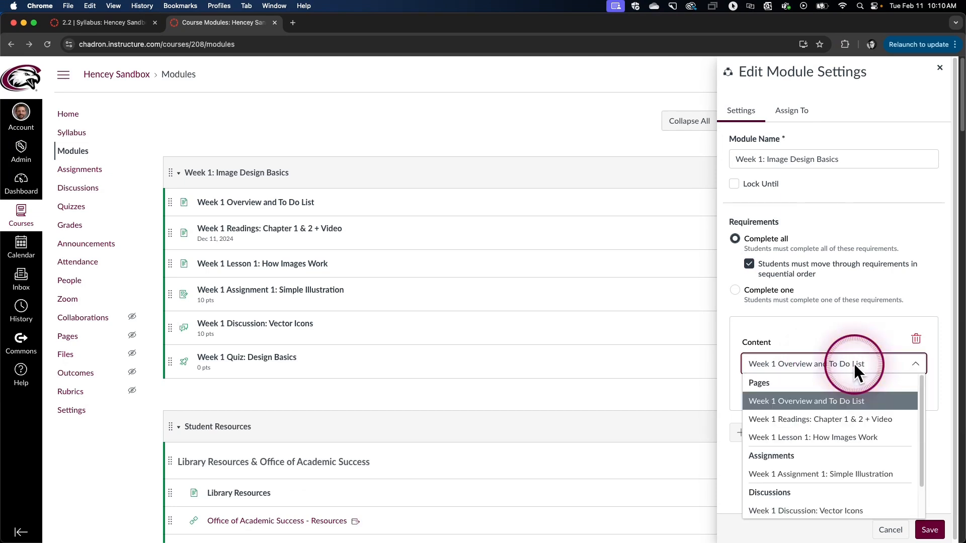
pyautogui.click(816, 420)
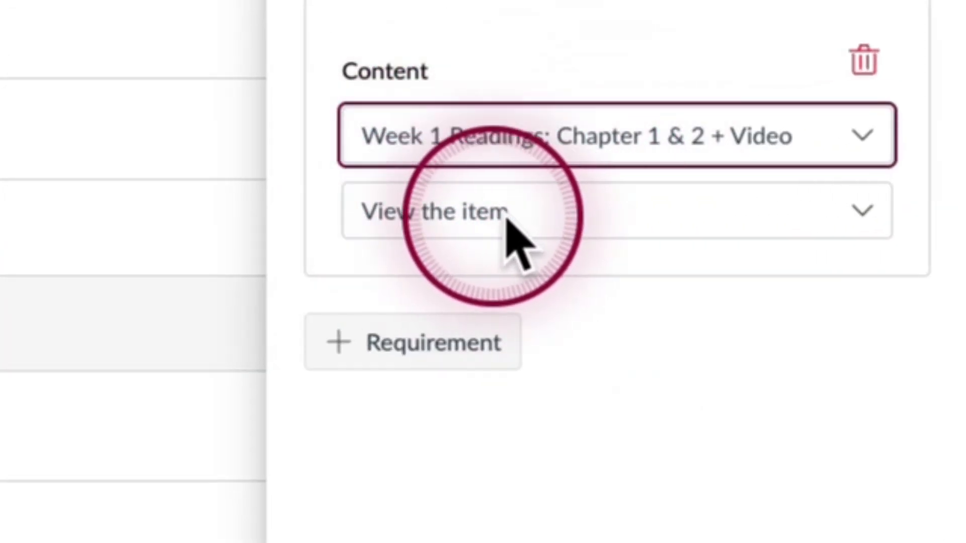
pyautogui.click(572, 219)
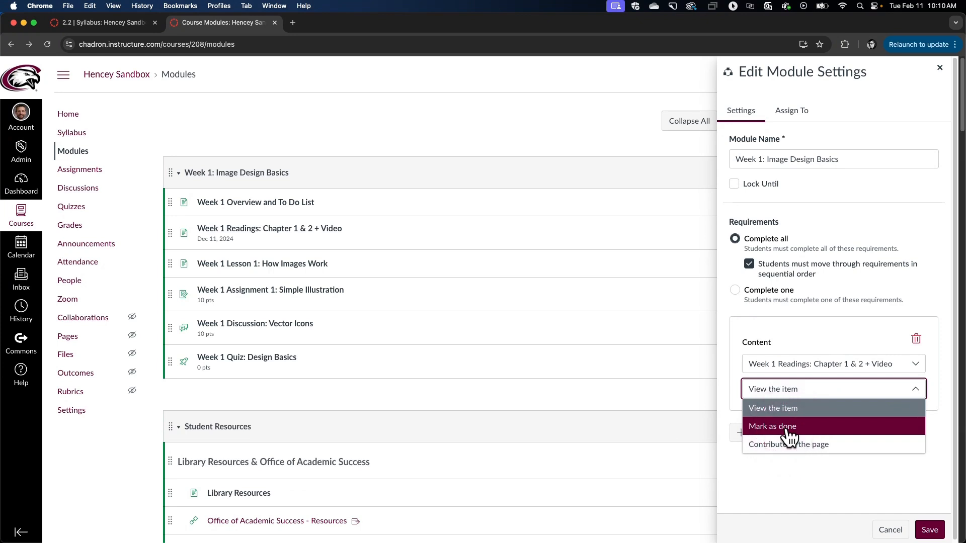
pyautogui.click(790, 436)
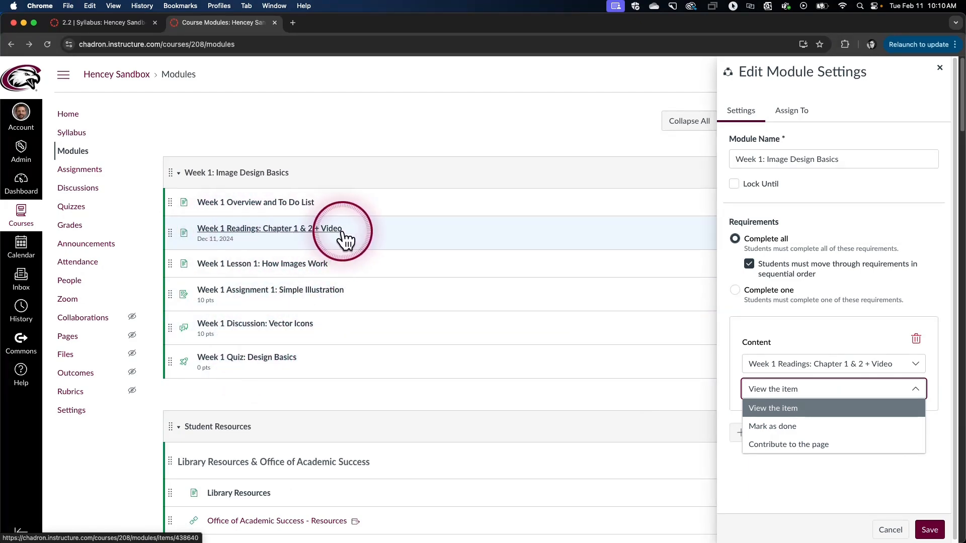
pyautogui.click(799, 408)
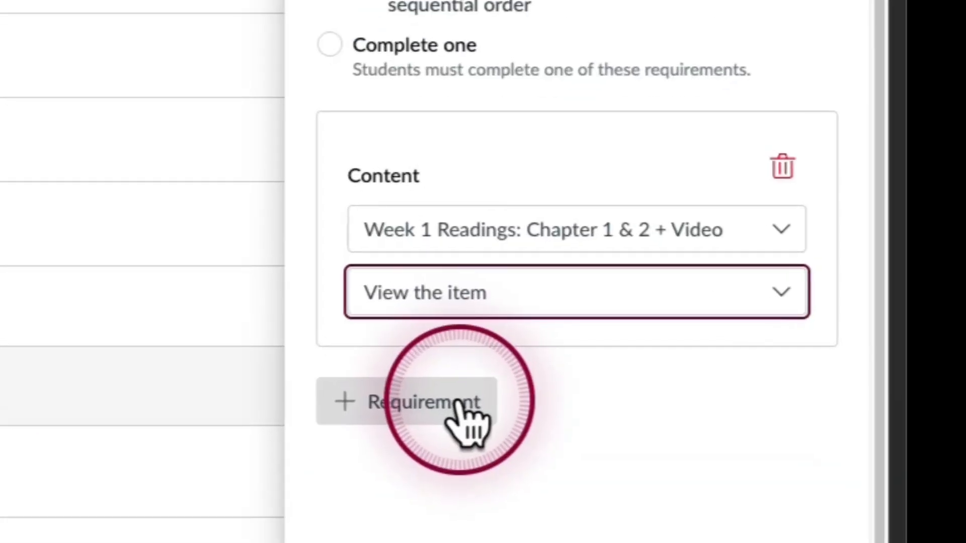
# Add a second requirement: submit Week 1 Assignment 1: Simple Illustration
pyautogui.click(459, 402)
pyautogui.scroll(-2, 654, 232)
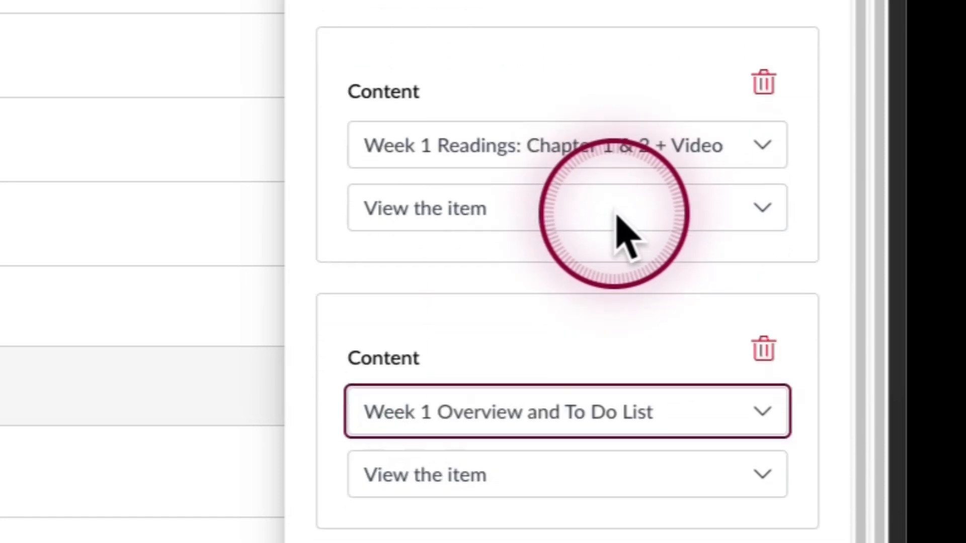
pyautogui.scroll(-1, 619, 221)
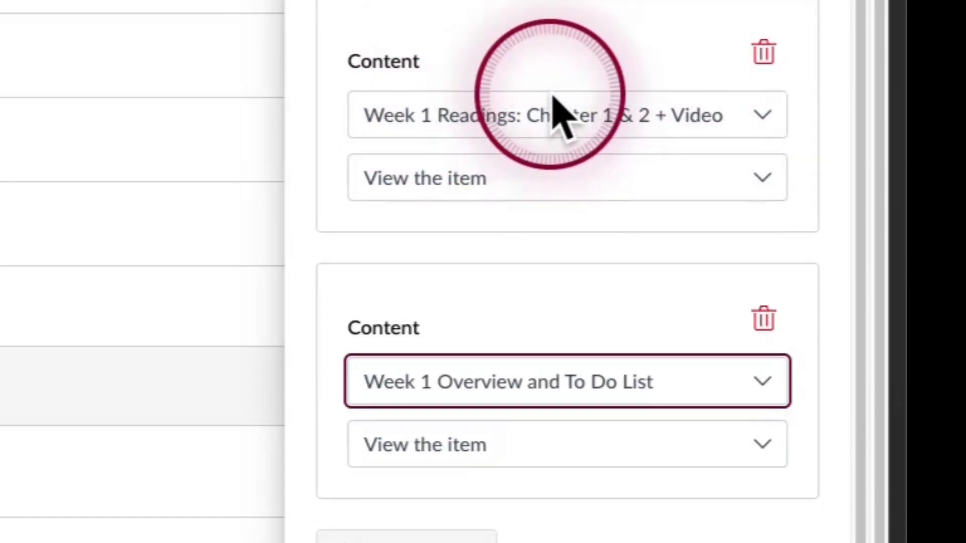
pyautogui.click(544, 378)
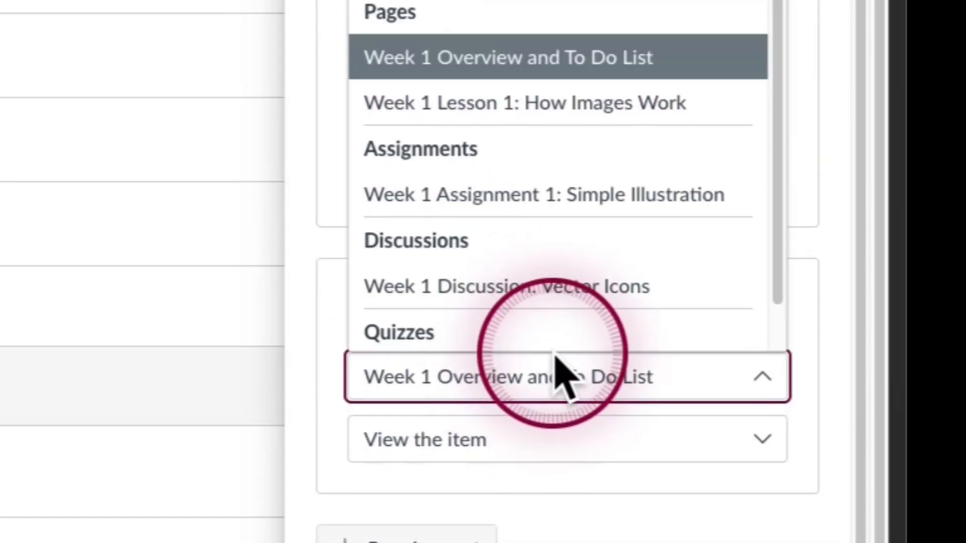
pyautogui.scroll(-1, 610, 255)
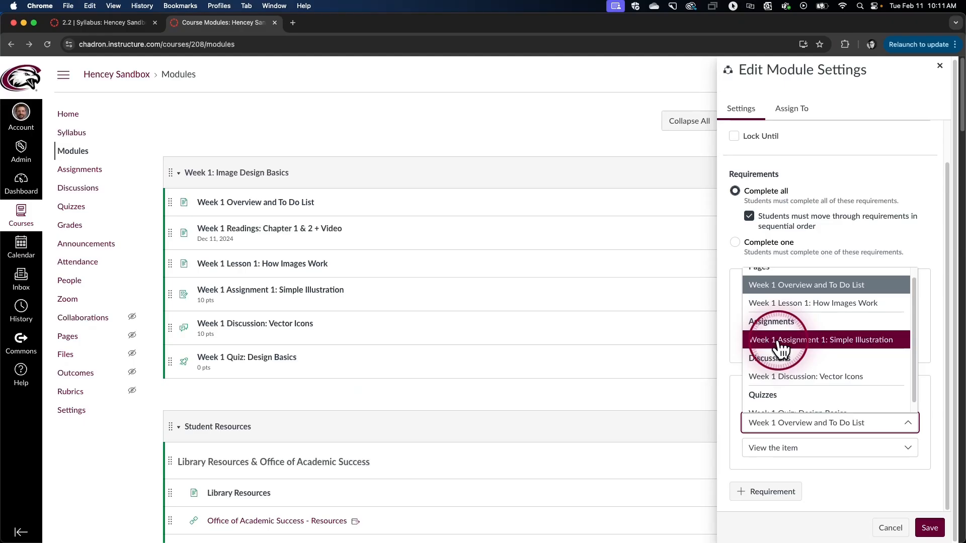
pyautogui.click(430, 169)
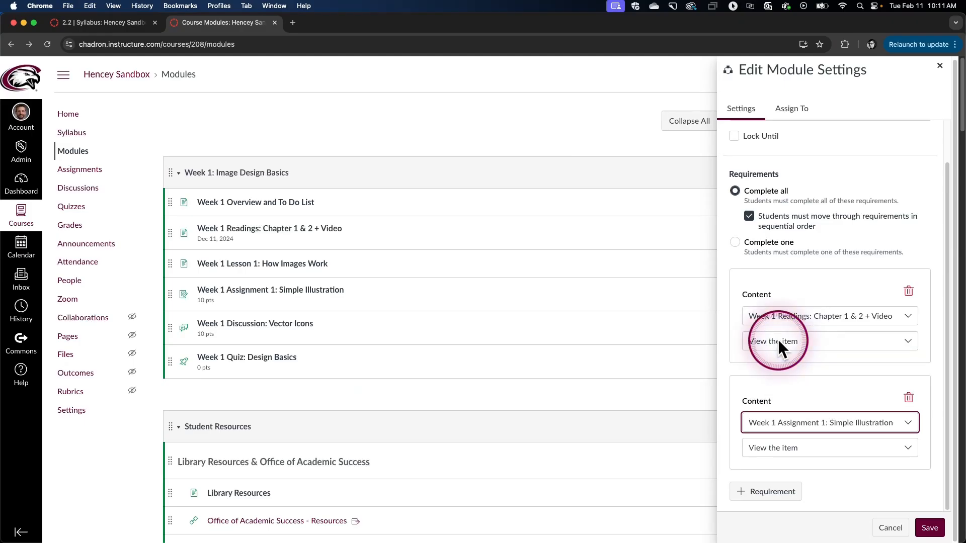
pyautogui.scroll(-2, 832, 392)
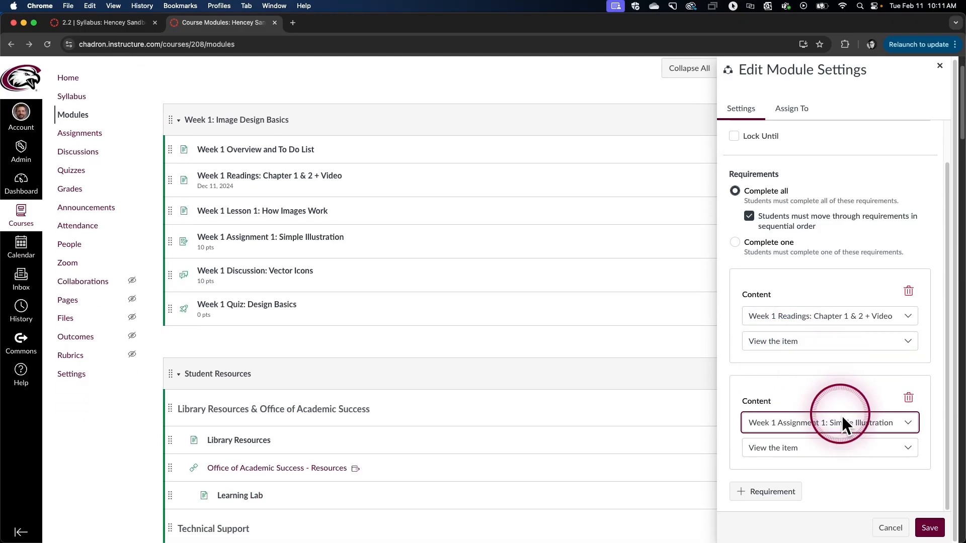
pyautogui.click(807, 452)
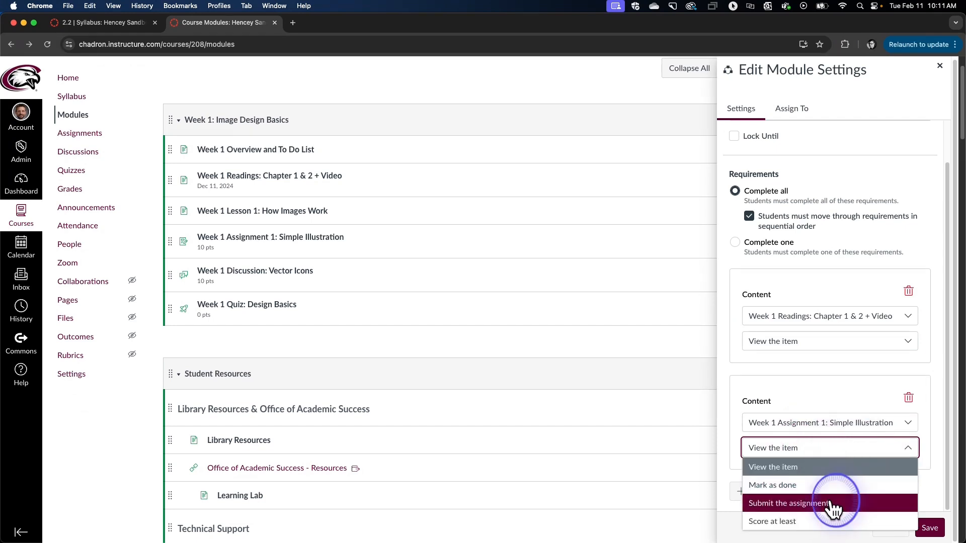
pyautogui.click(832, 503)
pyautogui.scroll(2, 555, 258)
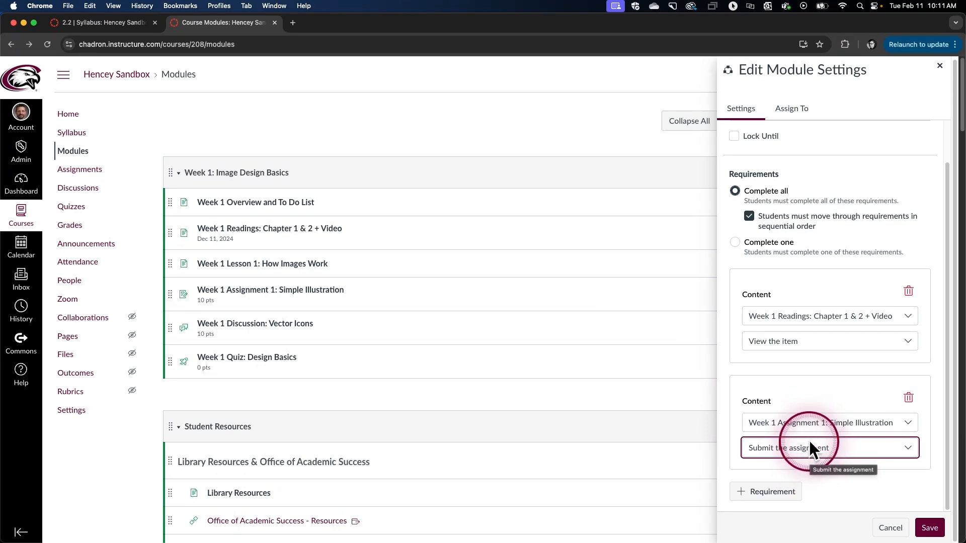
# Add a third requirement to submit Week 1 Discussion: Vector Icons, plus a fourth requirement row
pyautogui.click(787, 495)
pyautogui.click(827, 421)
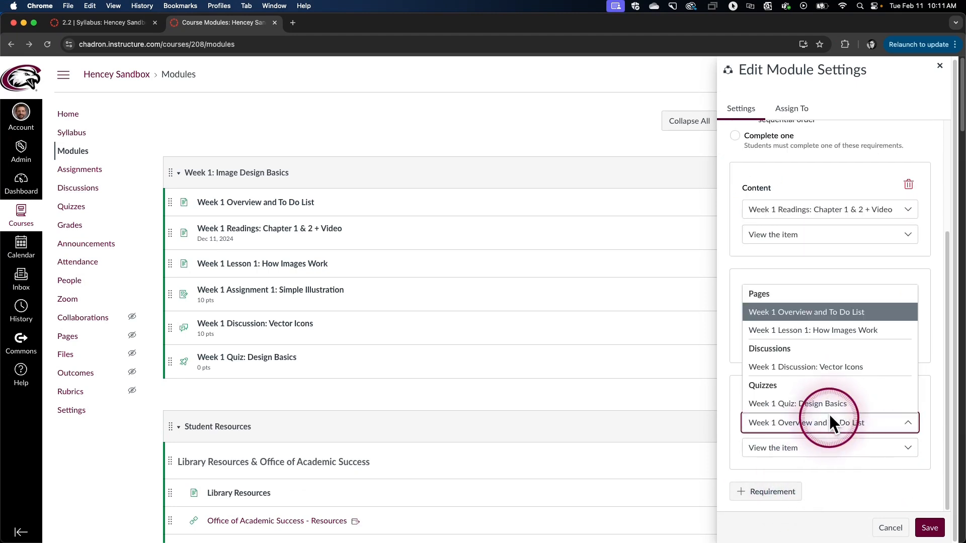
pyautogui.click(819, 378)
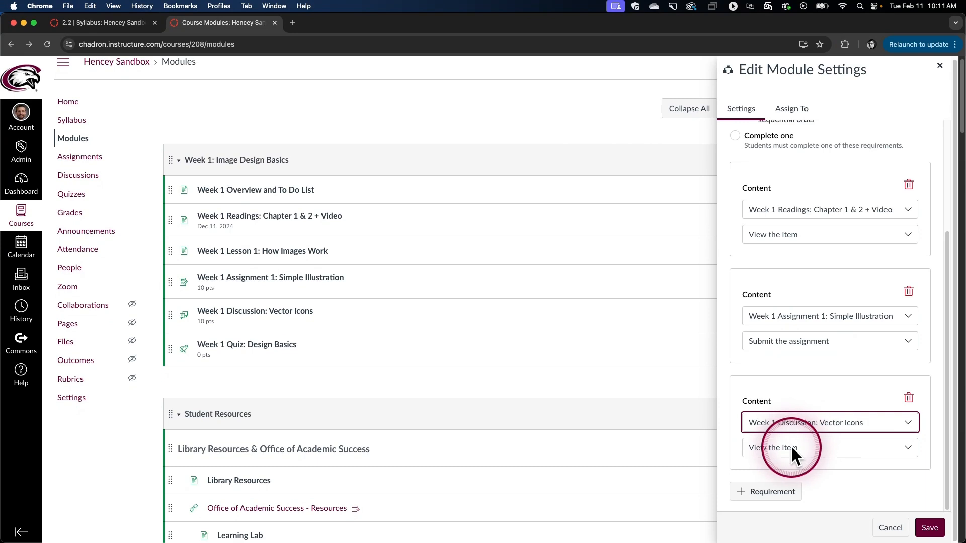
pyautogui.click(794, 448)
pyautogui.click(830, 503)
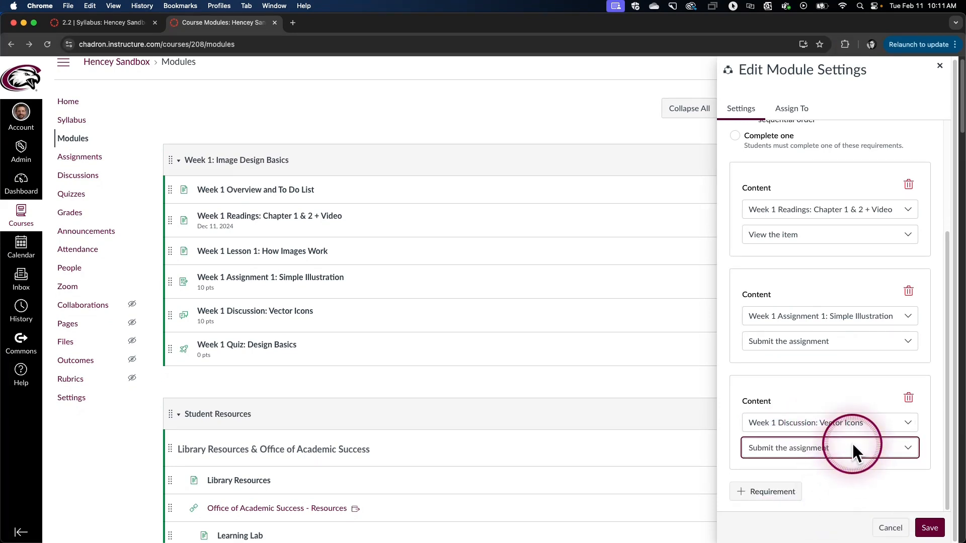
pyautogui.click(786, 496)
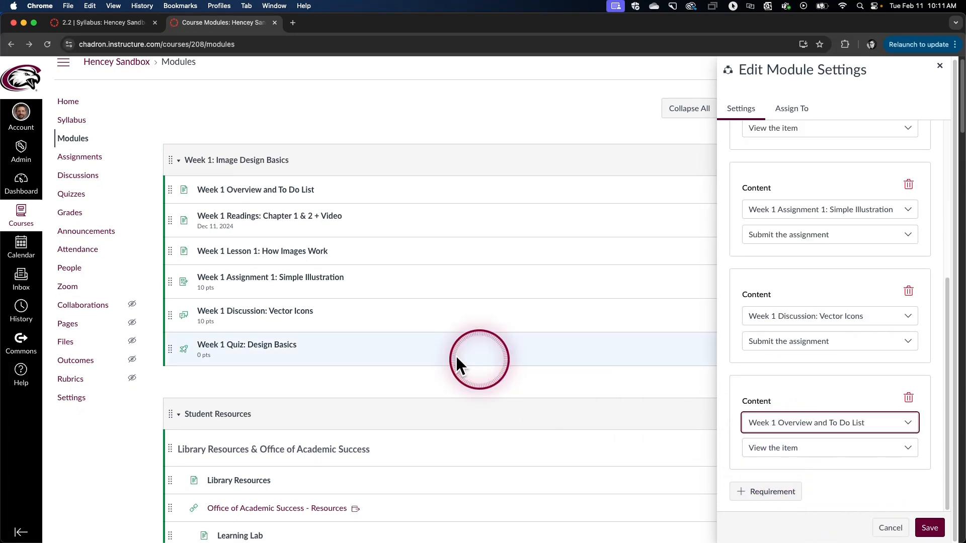
# Set the fourth requirement to Week 1 Quiz: Design Basics with Score at least 10
pyautogui.click(800, 427)
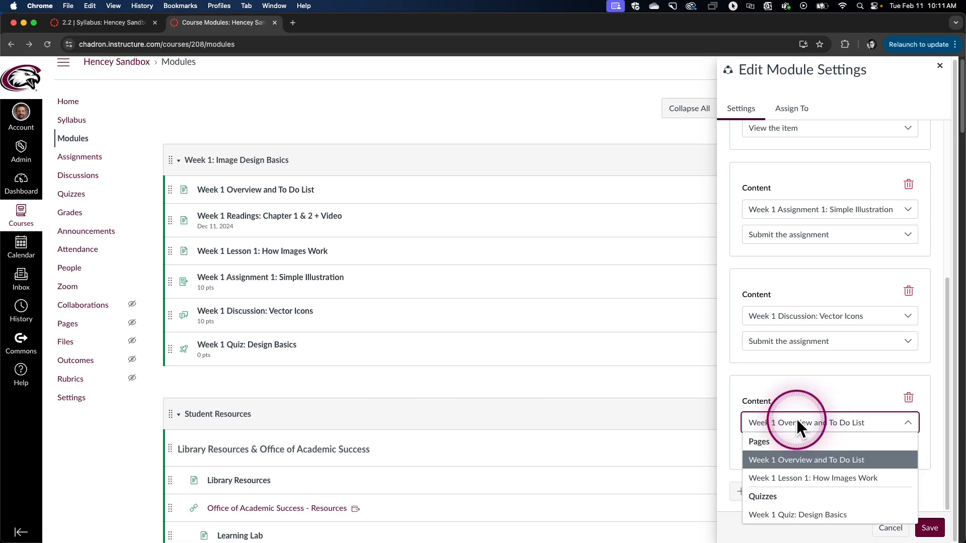
pyautogui.click(807, 514)
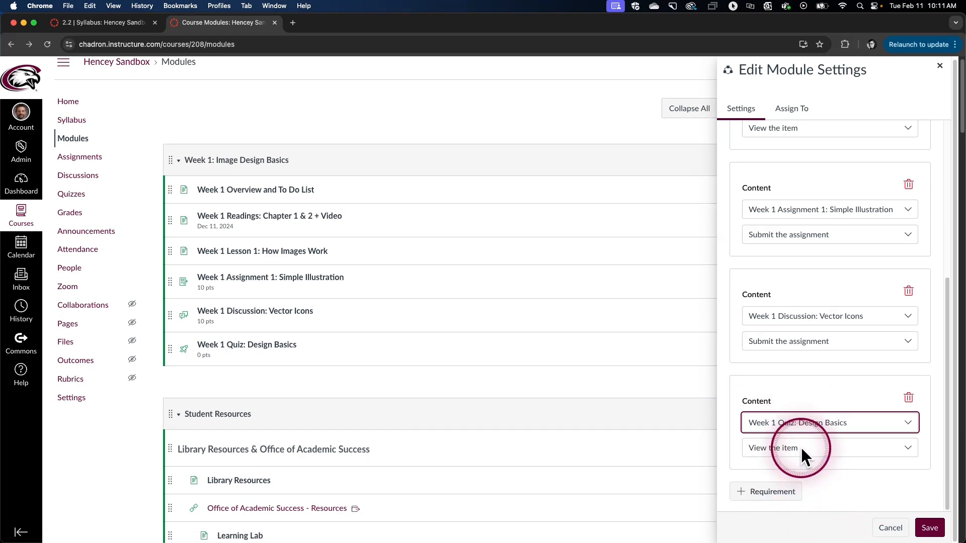
pyautogui.click(800, 446)
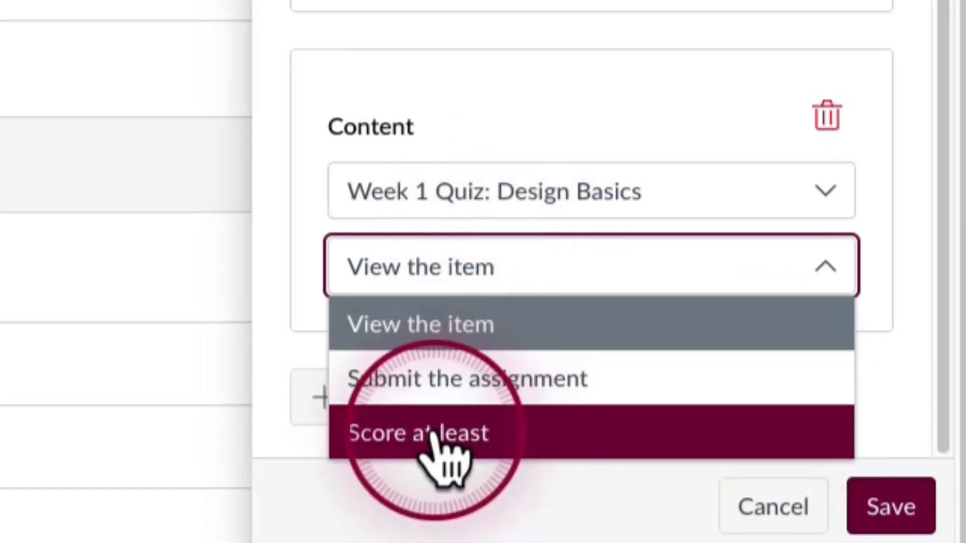
pyautogui.click(433, 436)
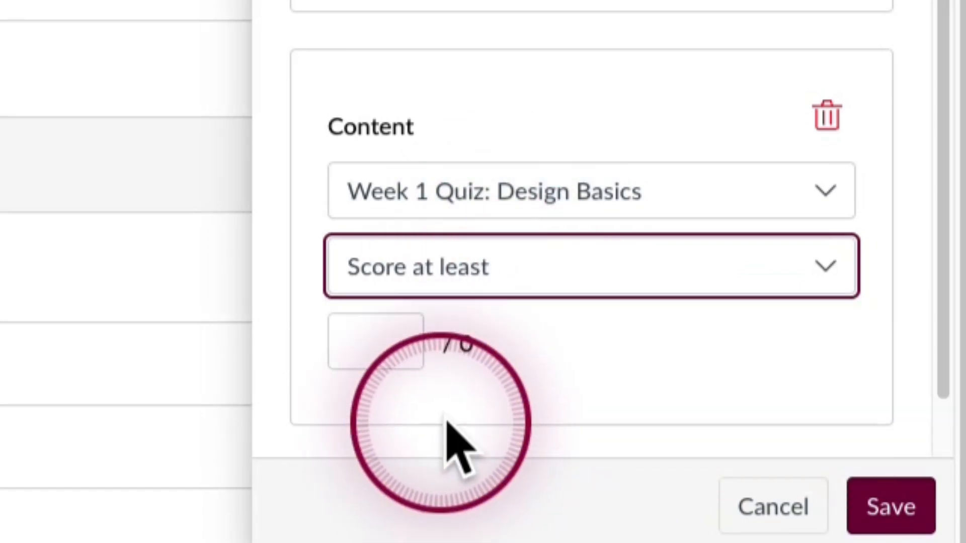
pyautogui.click(372, 327)
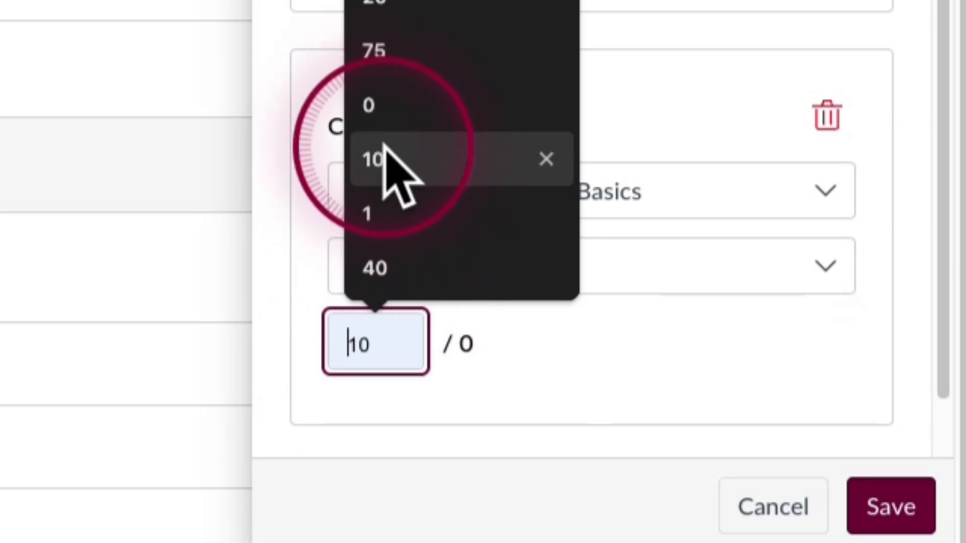
pyautogui.click(382, 157)
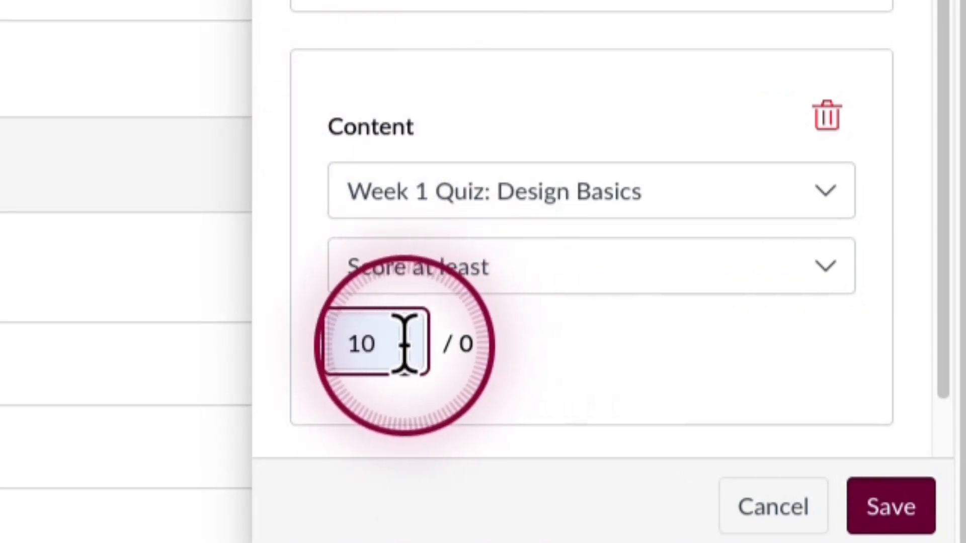
pyautogui.click(403, 342)
pyautogui.click(509, 346)
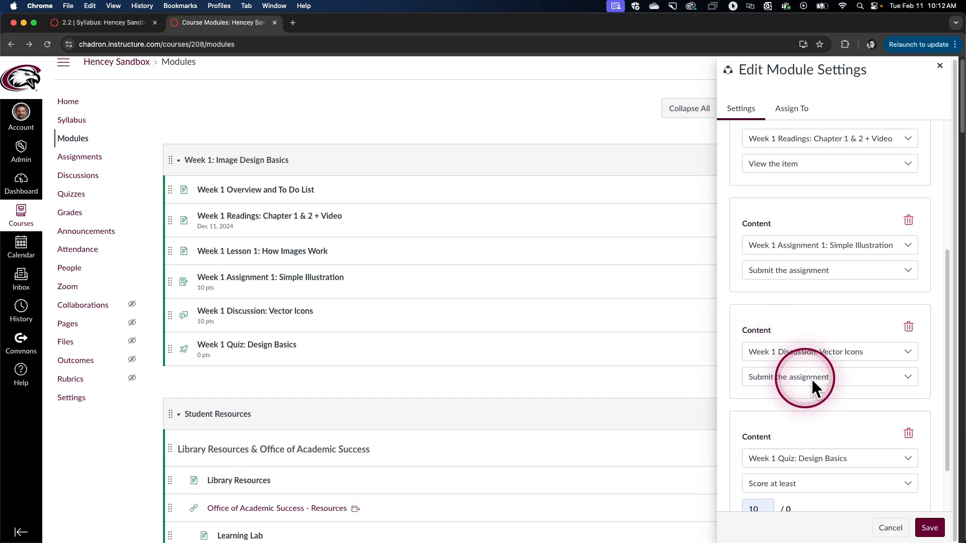
# Save the module settings and choose Continue so modules are not re-locked
pyautogui.scroll(3, 820, 282)
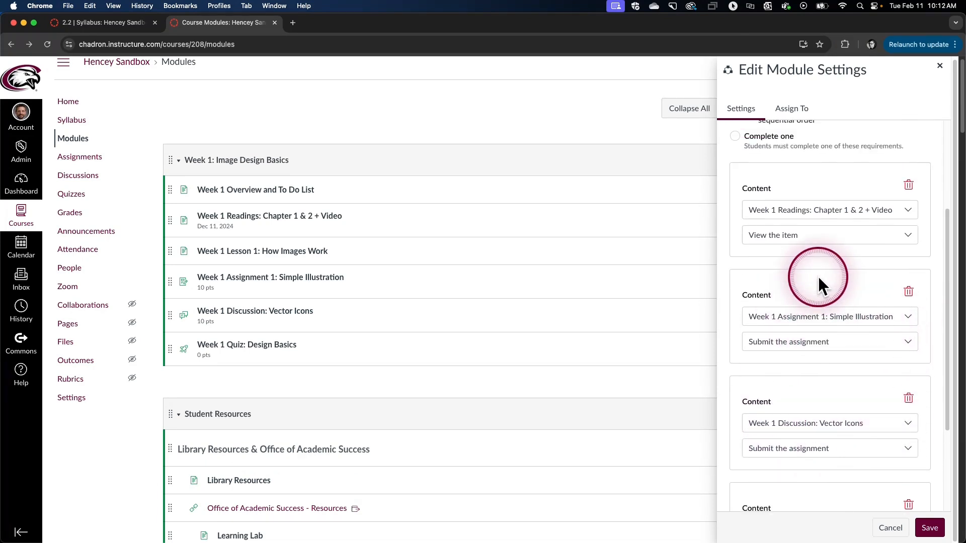
pyautogui.scroll(1, 819, 278)
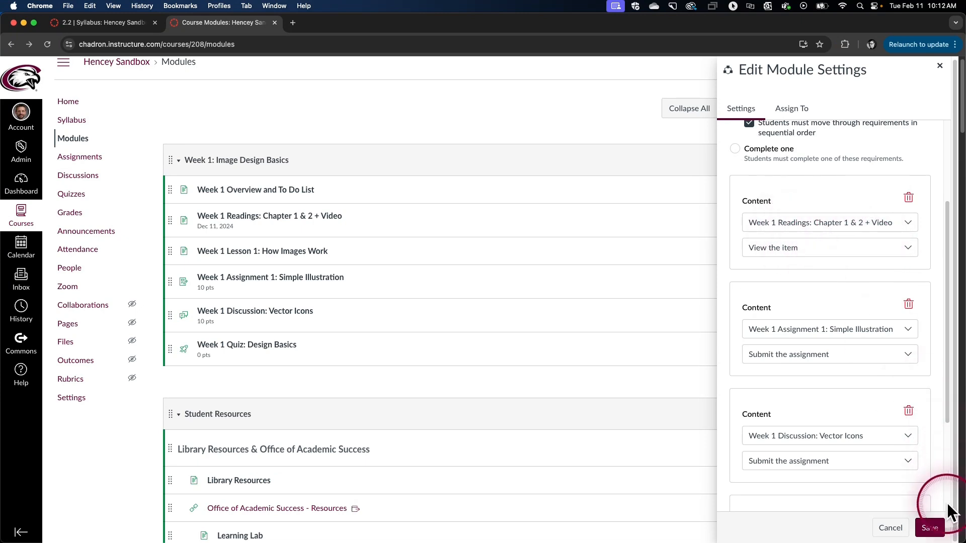
pyautogui.click(931, 526)
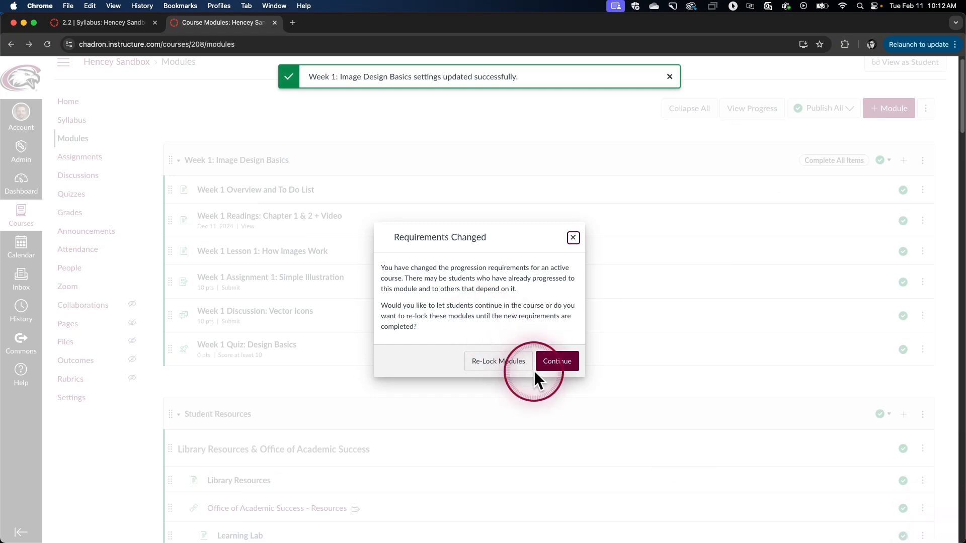
pyautogui.click(551, 364)
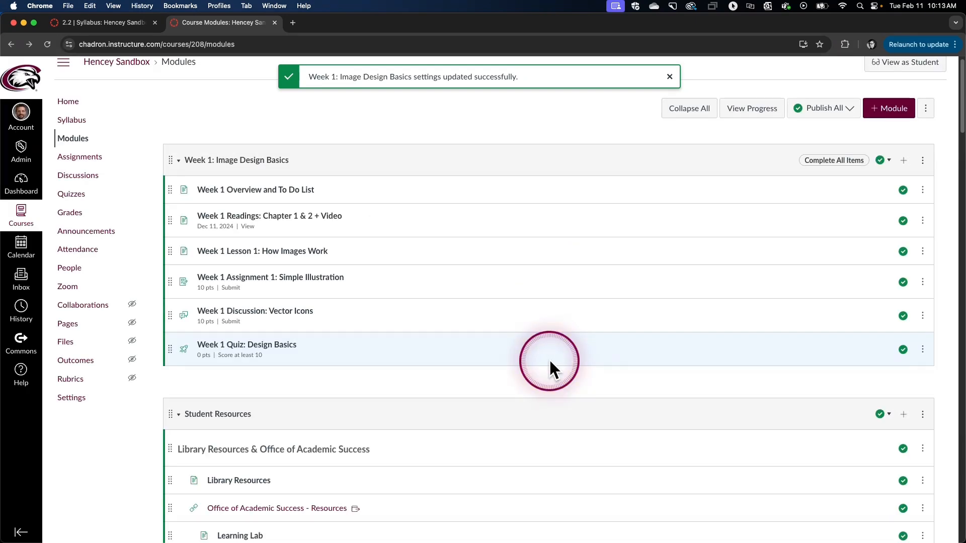